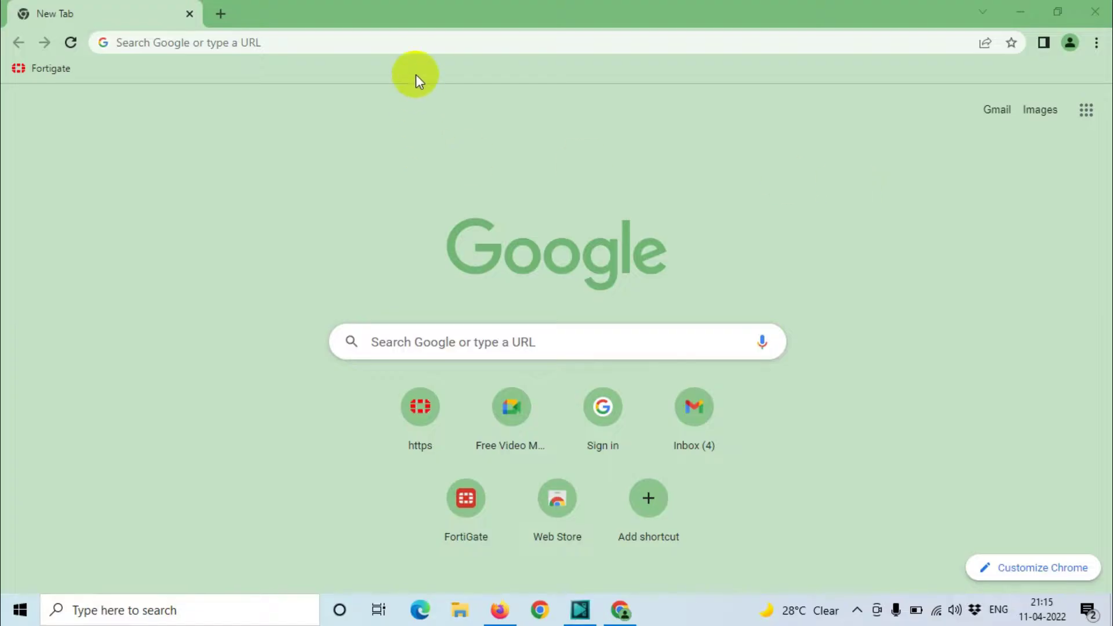
# Step: Enter 'meet' in Chrome's address bar to bring up the meet.google.com suggestion
pyautogui.click(427, 43)
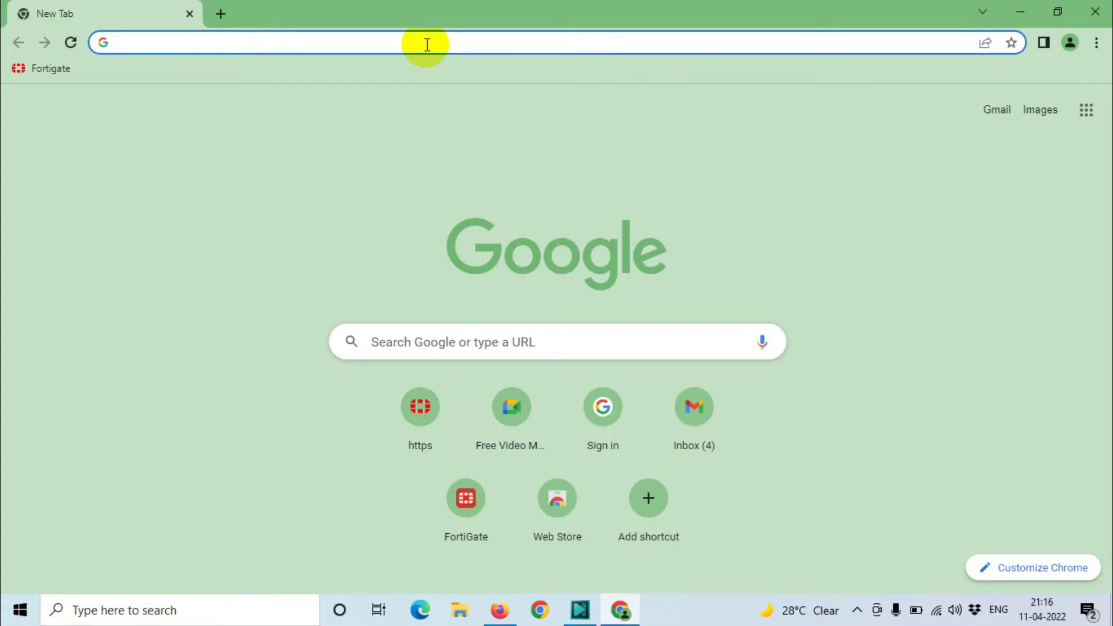
pyautogui.write('m')
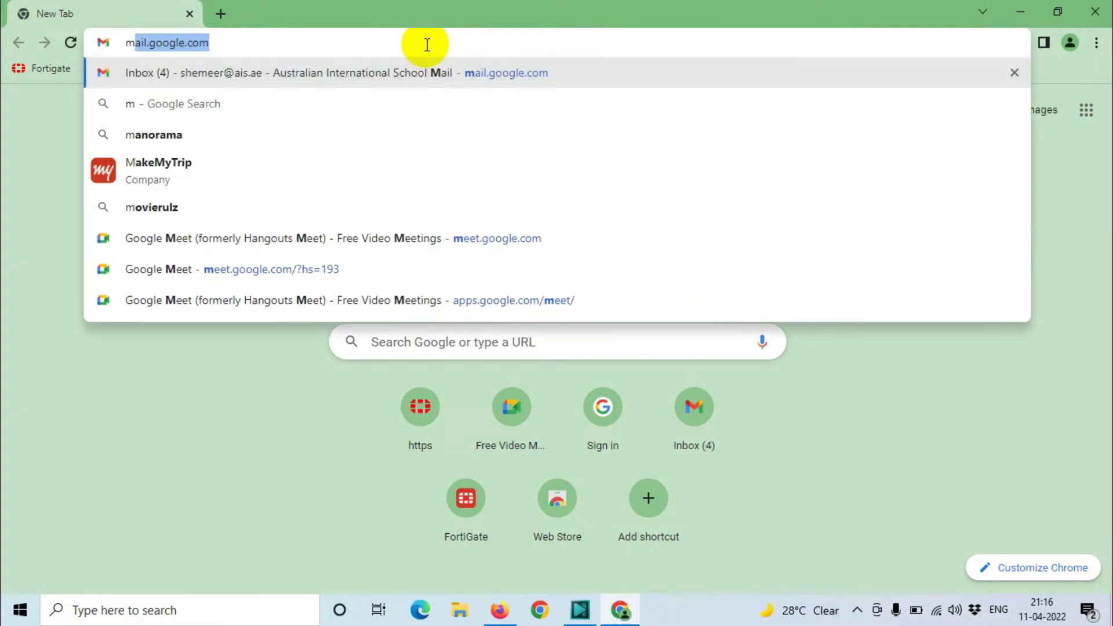
pyautogui.press('BackSpace')
pyautogui.press('BackSpace')
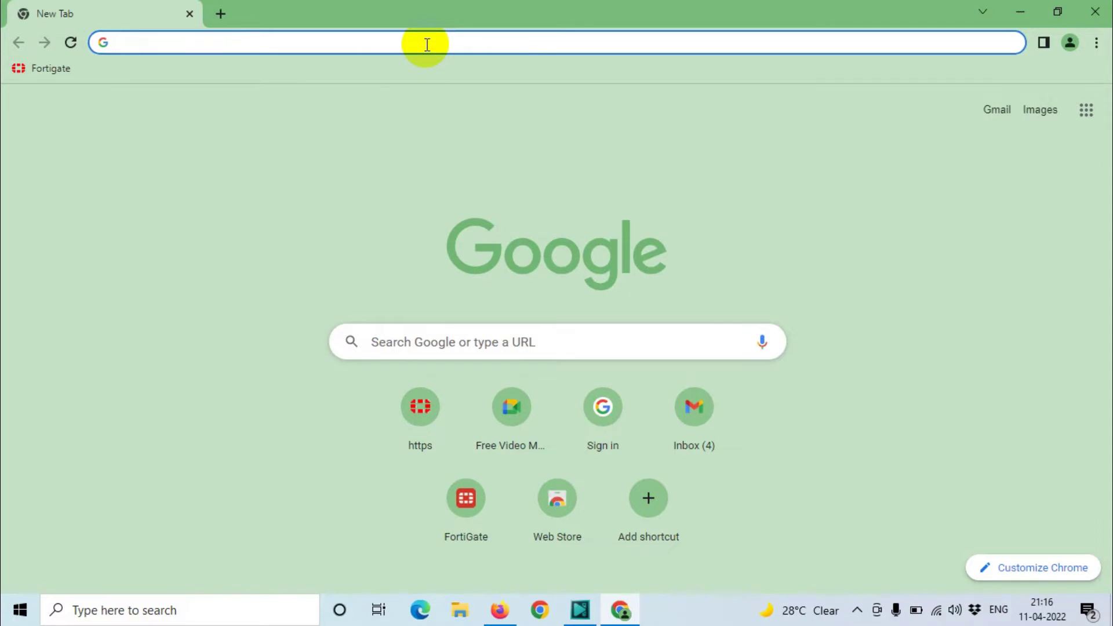
pyautogui.write('meet.google.com')
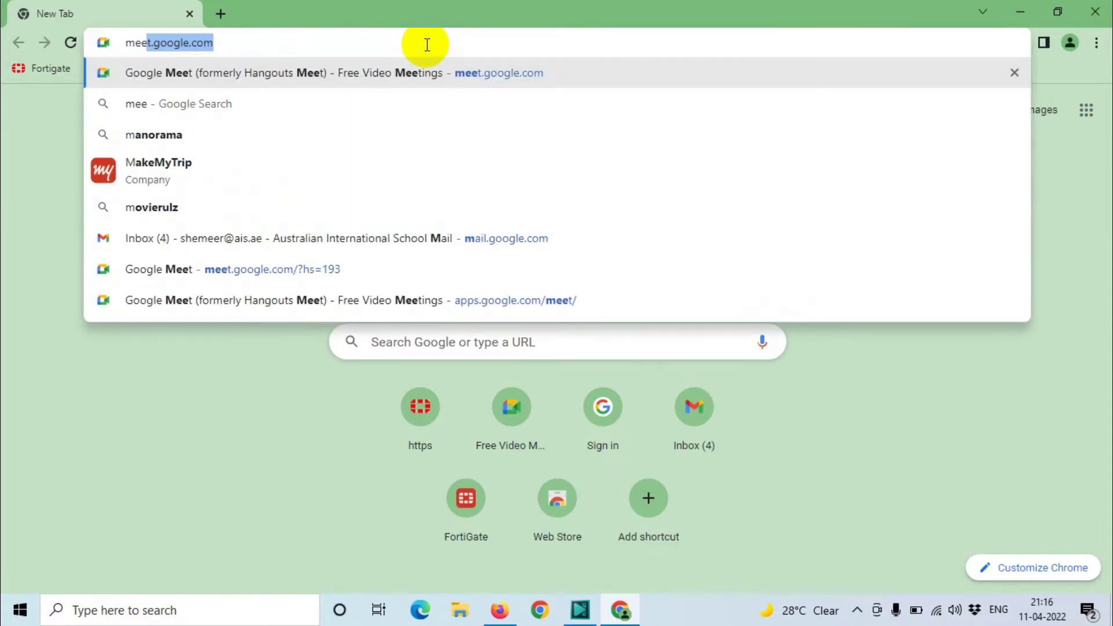
# Step: Open meet.google.com and sign in with the saved Google account and its password
pyautogui.click(448, 68)
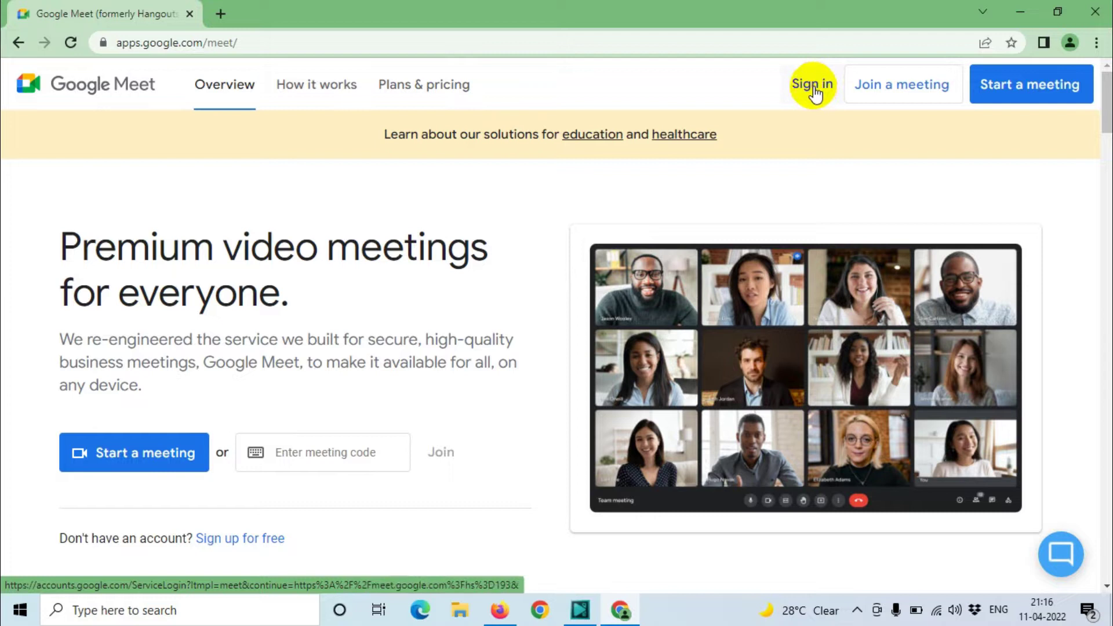
pyautogui.click(816, 90)
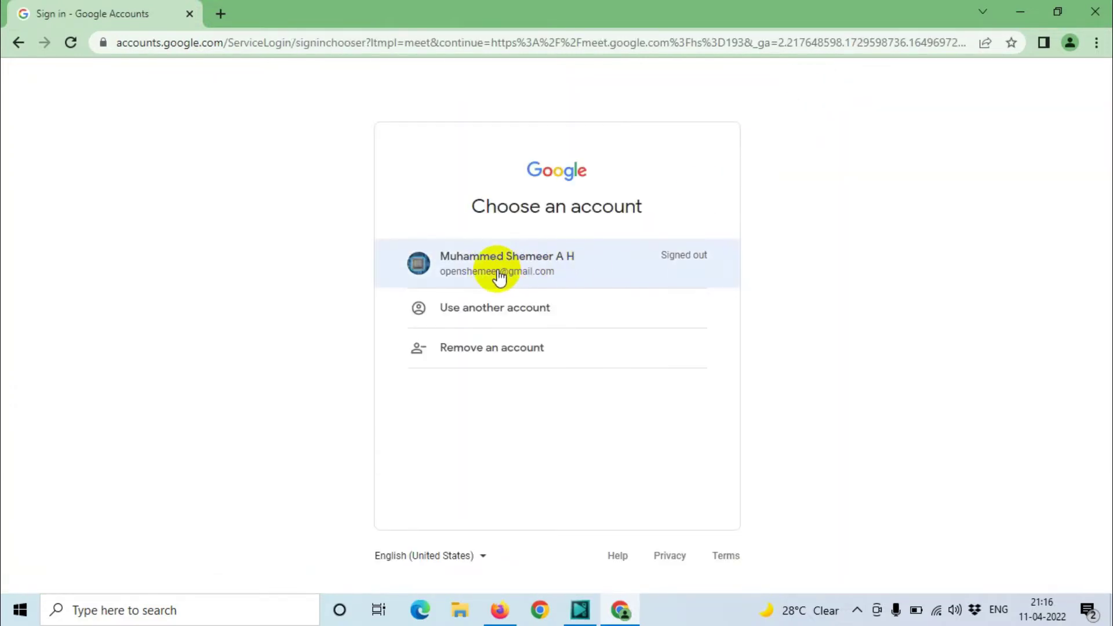
pyautogui.click(502, 277)
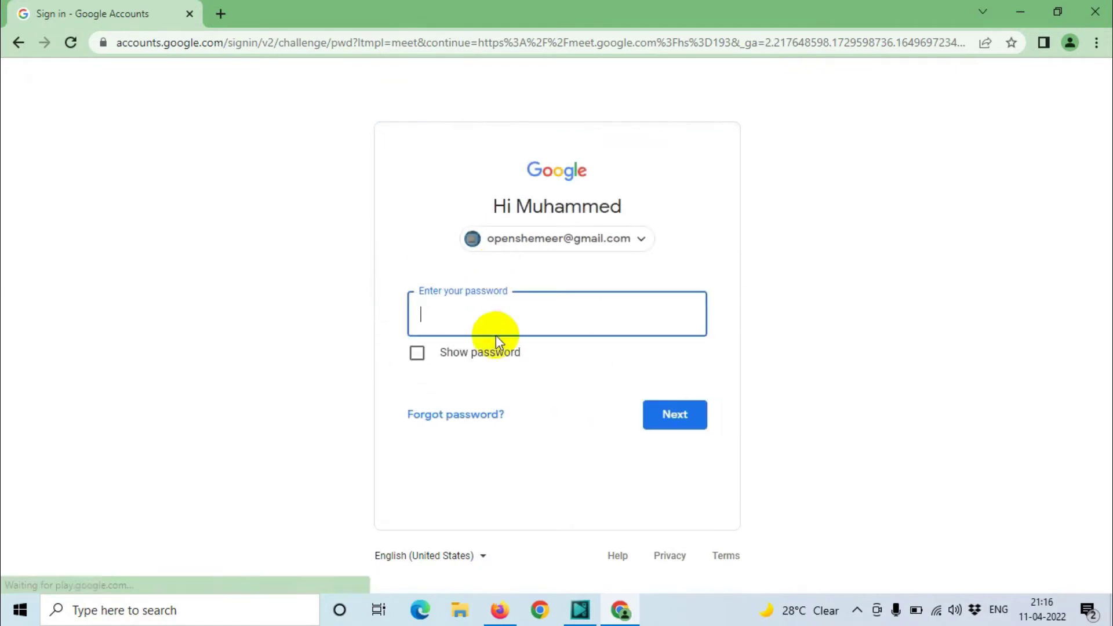
pyautogui.write('xxxx')
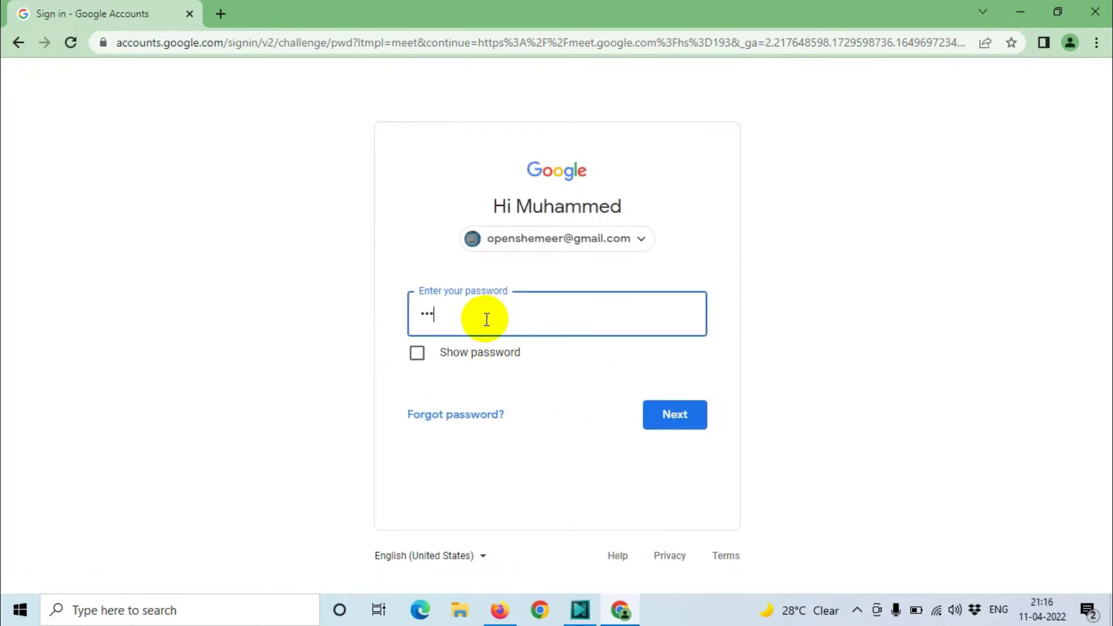
pyautogui.press('BackSpace')
pyautogui.press('BackSpace')
pyautogui.press('BackSpace')
pyautogui.write('xxxxxx')
pyautogui.press('BackSpace')
pyautogui.press('BackSpace')
pyautogui.write('xxxxxxx')
pyautogui.press('Return')
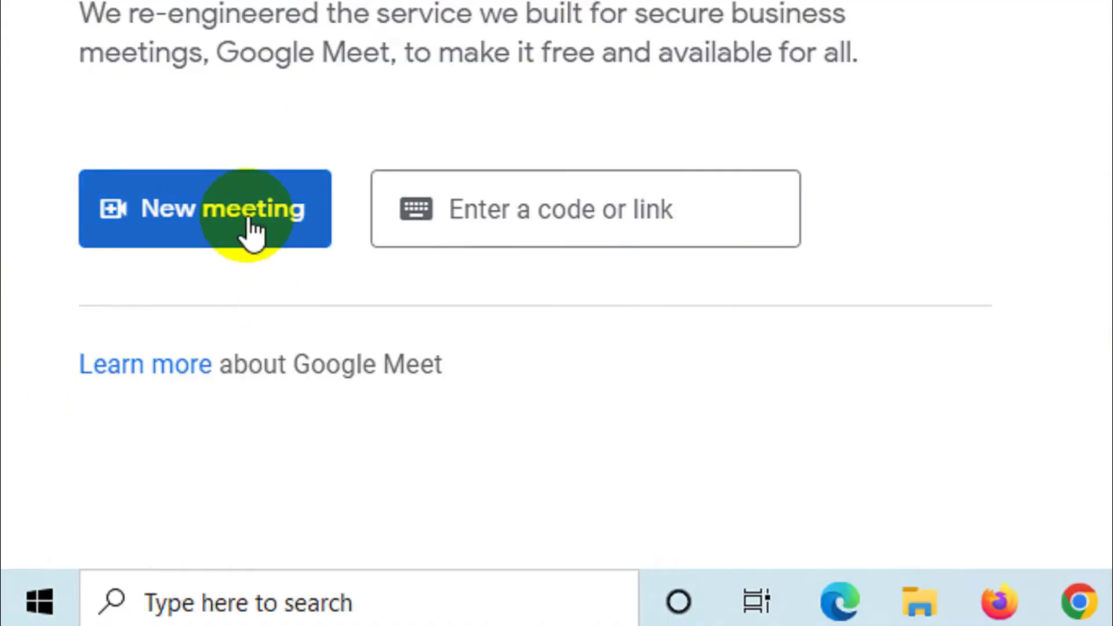
# Step: Create a meeting-for-later link, copy it, and dismiss the link window
pyautogui.click(124, 418)
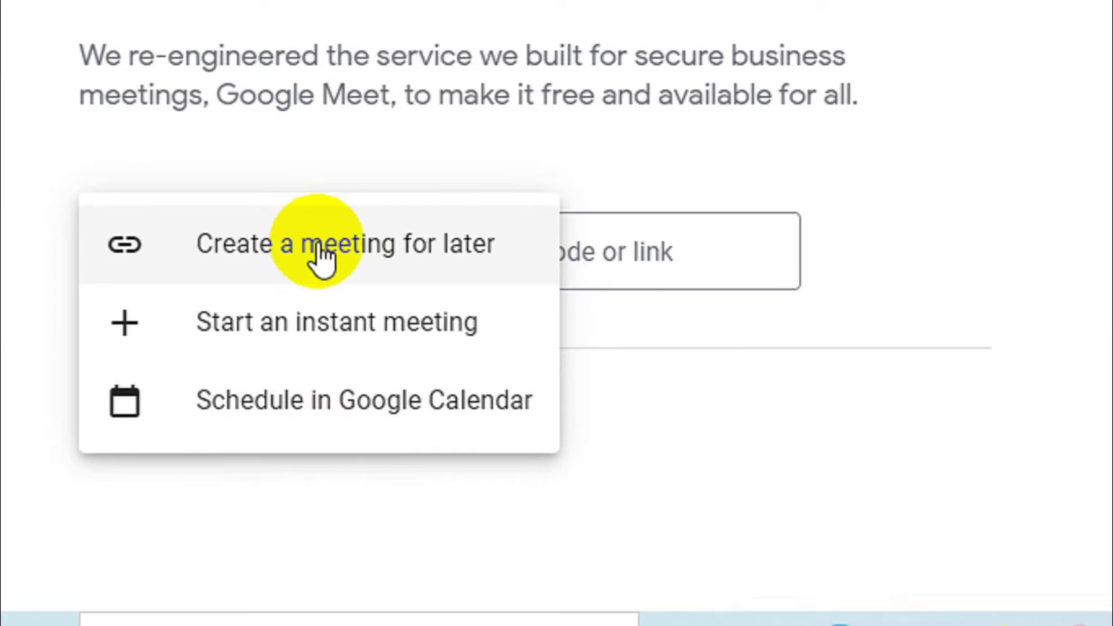
pyautogui.click(321, 255)
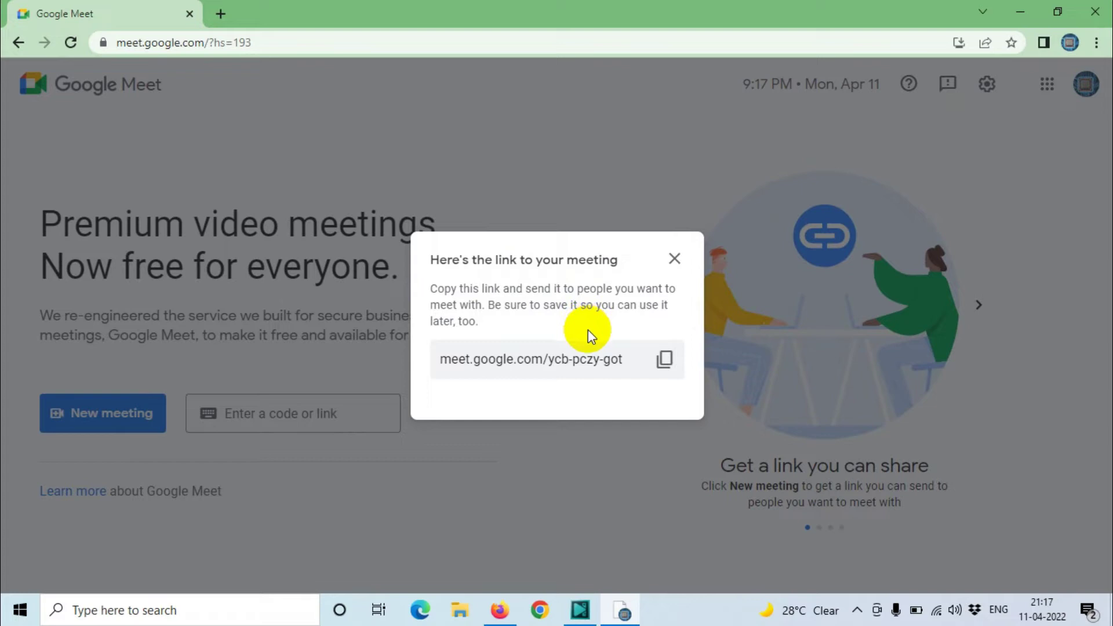
pyautogui.click(664, 358)
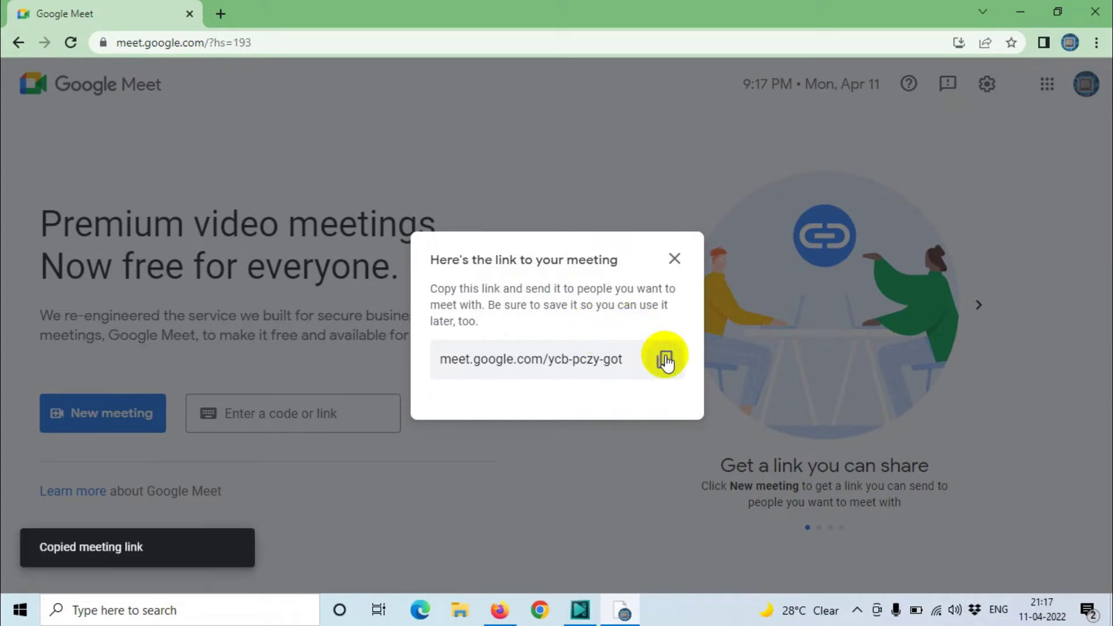
pyautogui.click(674, 259)
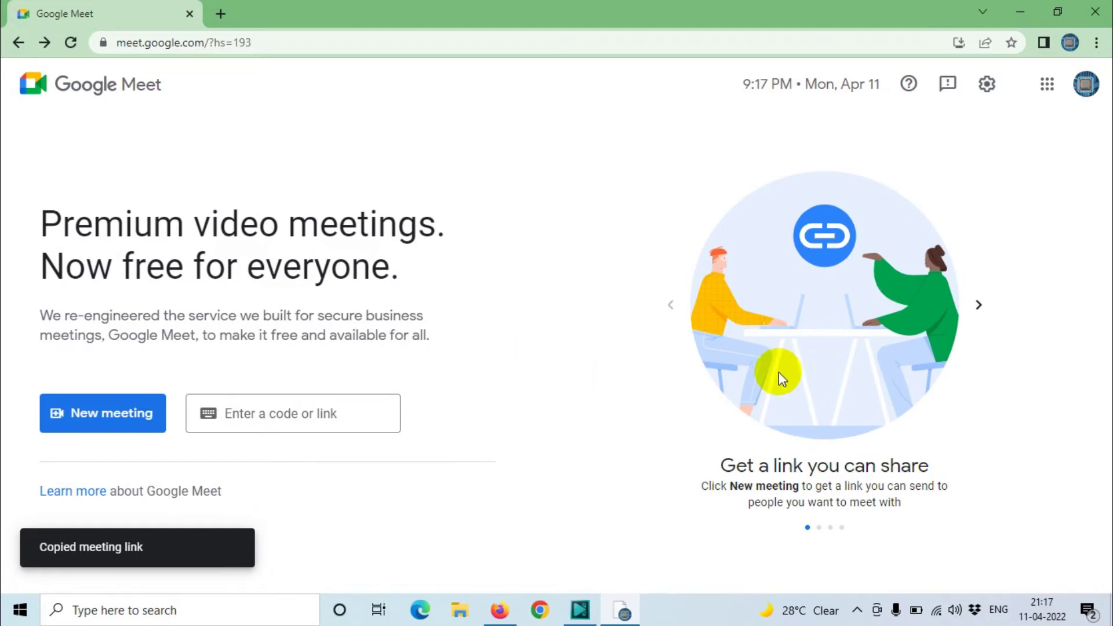
# Step: Paste and open the copied meeting link in a new tab, allowing microphone access
pyautogui.click(222, 13)
pyautogui.rightClick(234, 41)
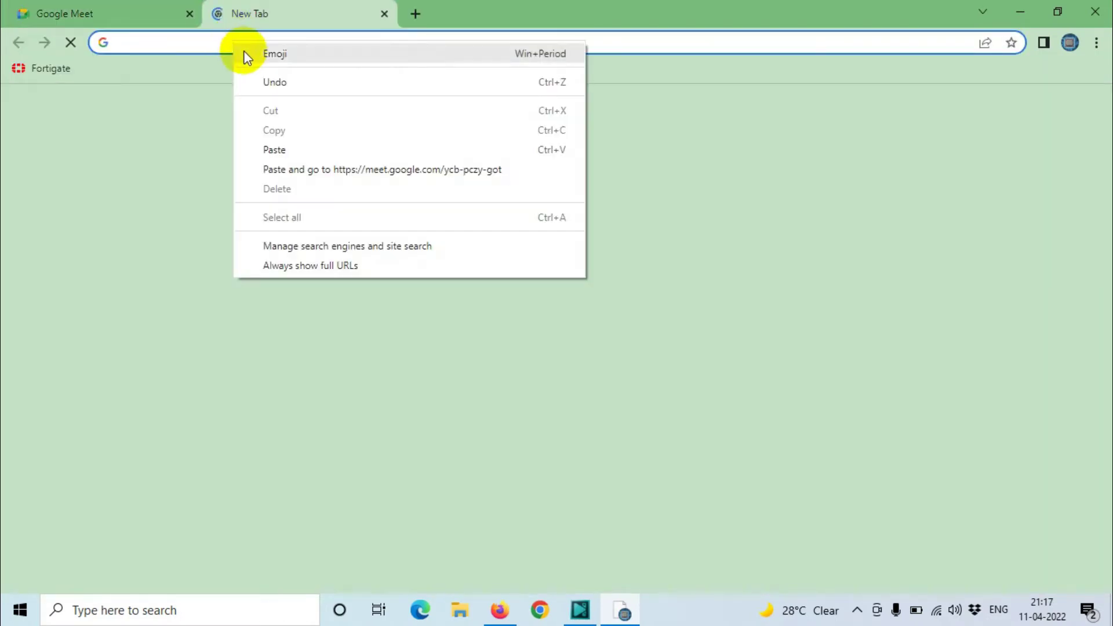
pyautogui.click(445, 171)
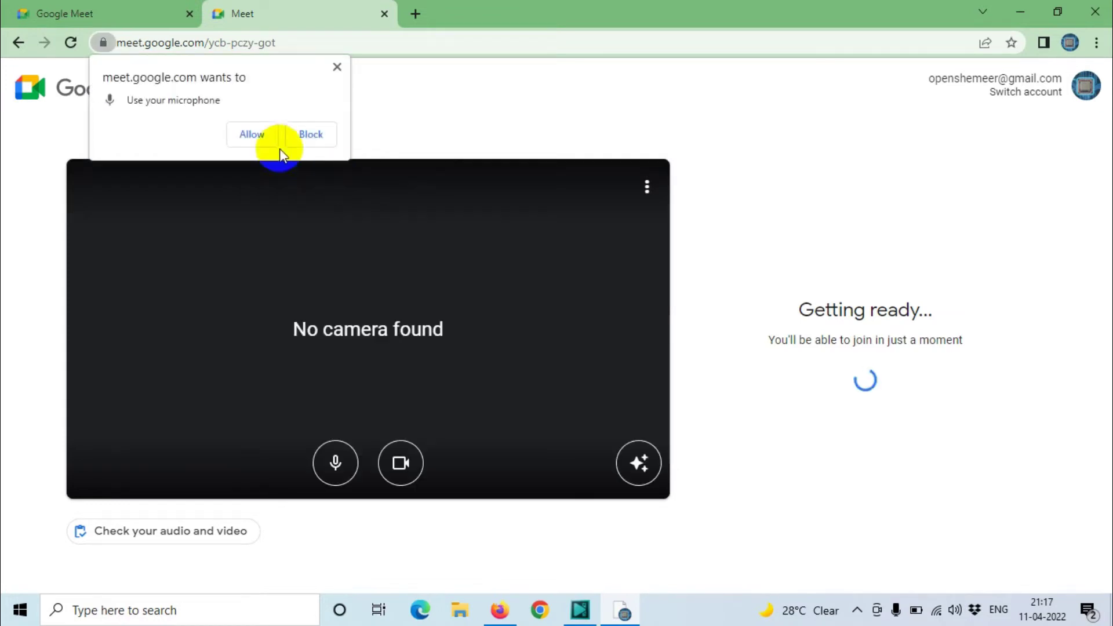
pyautogui.click(260, 134)
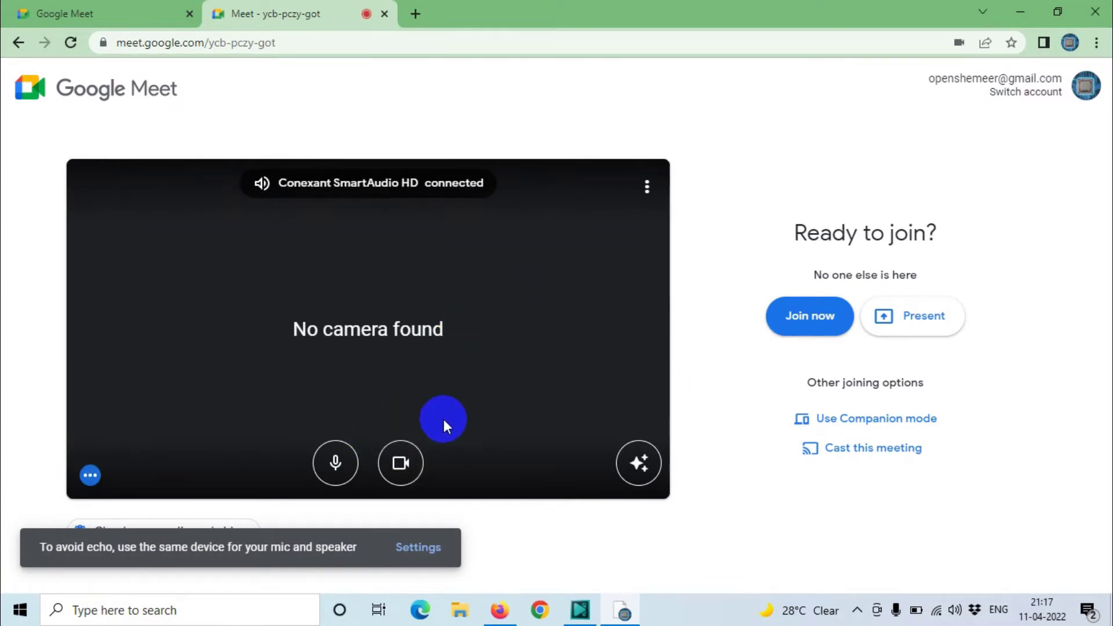
pyautogui.click(419, 545)
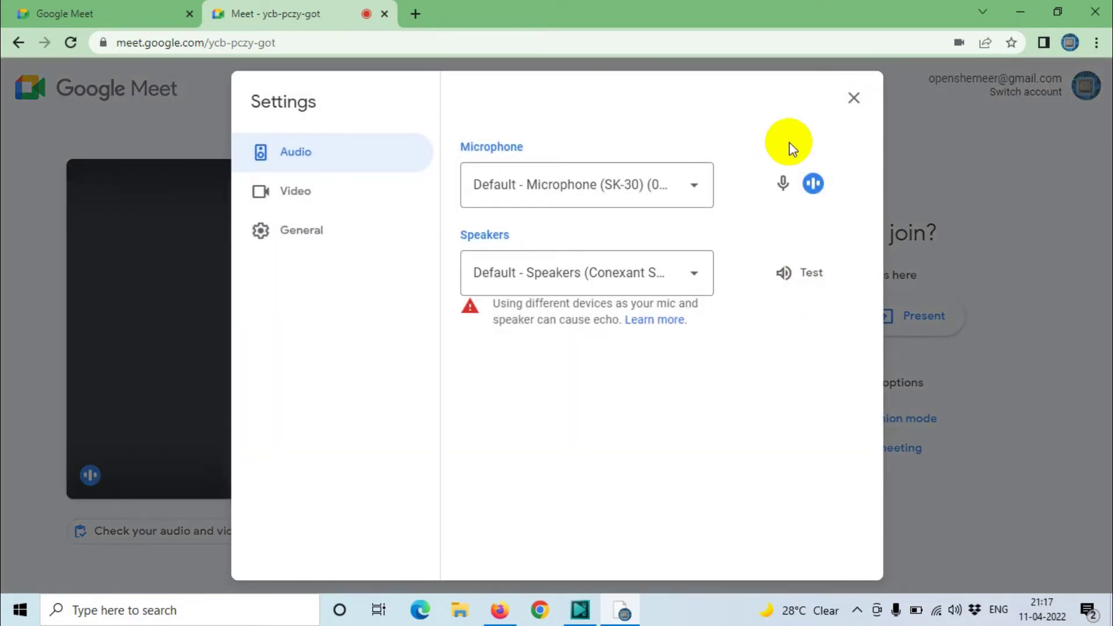
pyautogui.click(854, 99)
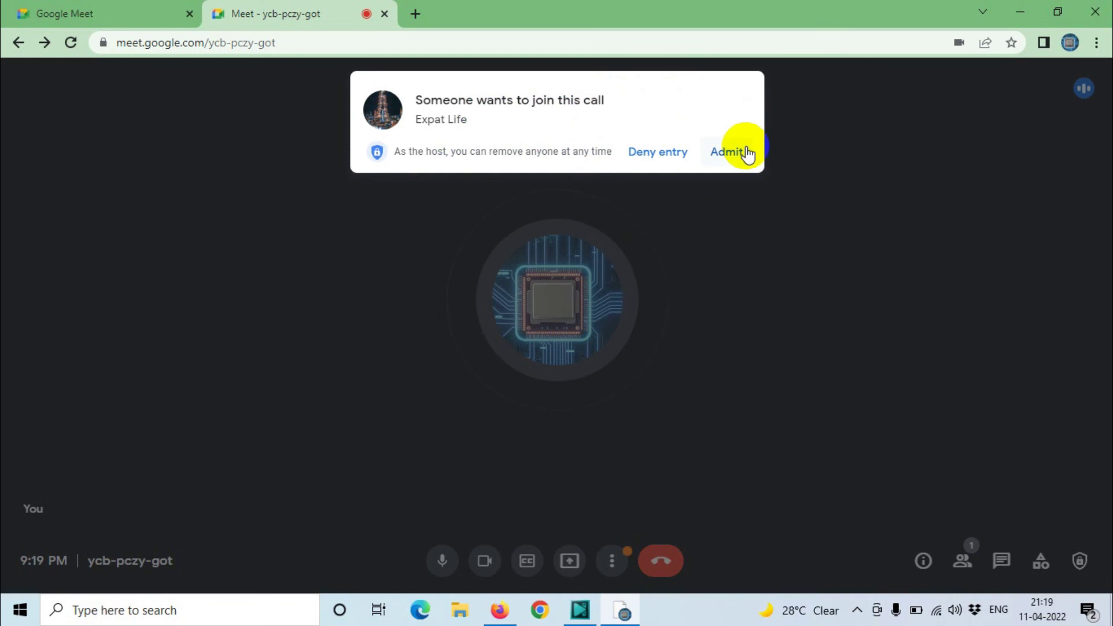
# Step: Admit the waiting participant, mute the microphone, and start ending the call
pyautogui.click(728, 154)
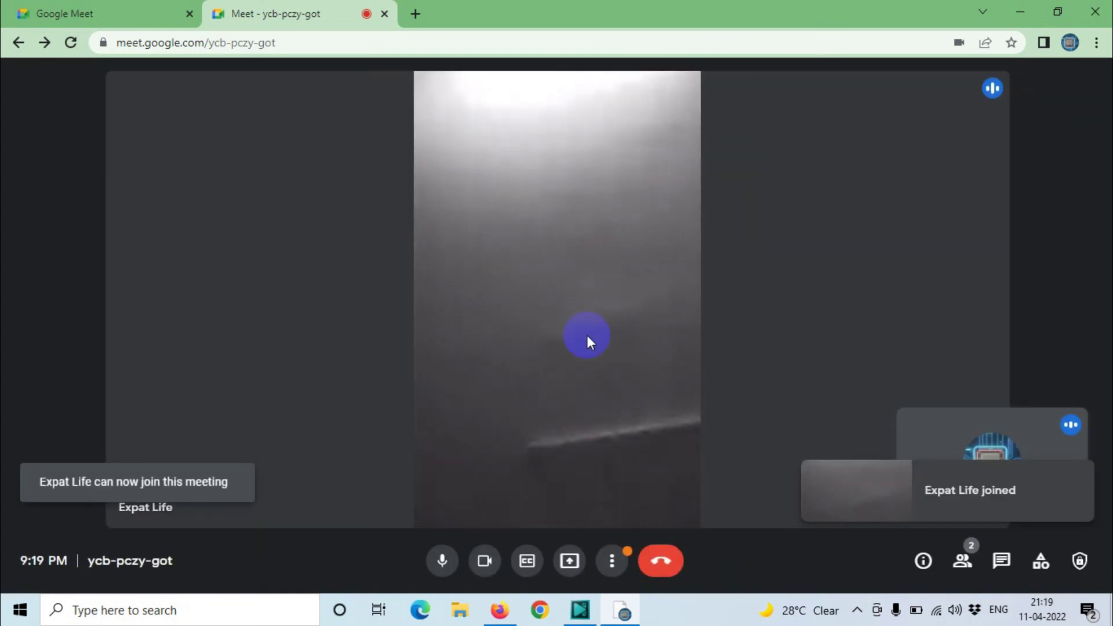
pyautogui.click(444, 562)
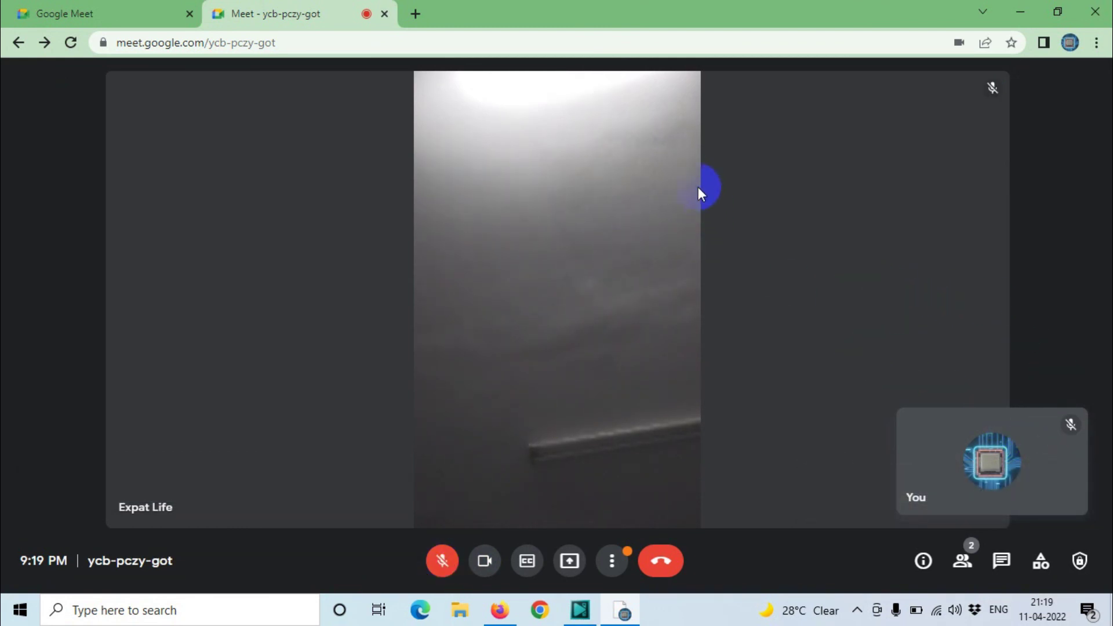
pyautogui.click(660, 558)
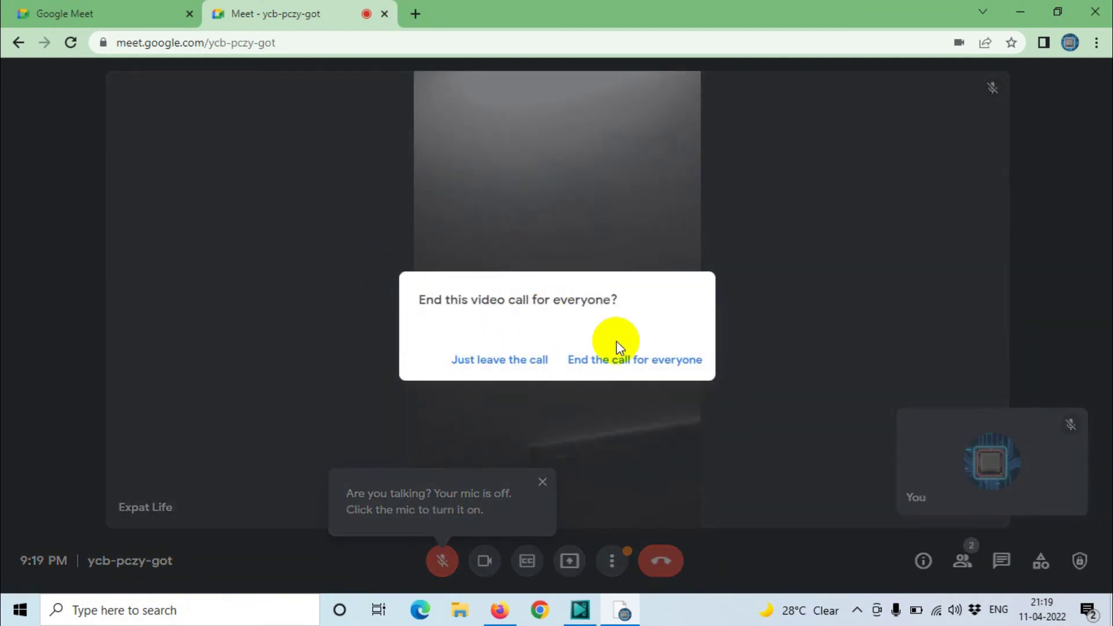
# Step: End the call for everyone and close the ended meeting's tab
pyautogui.click(645, 360)
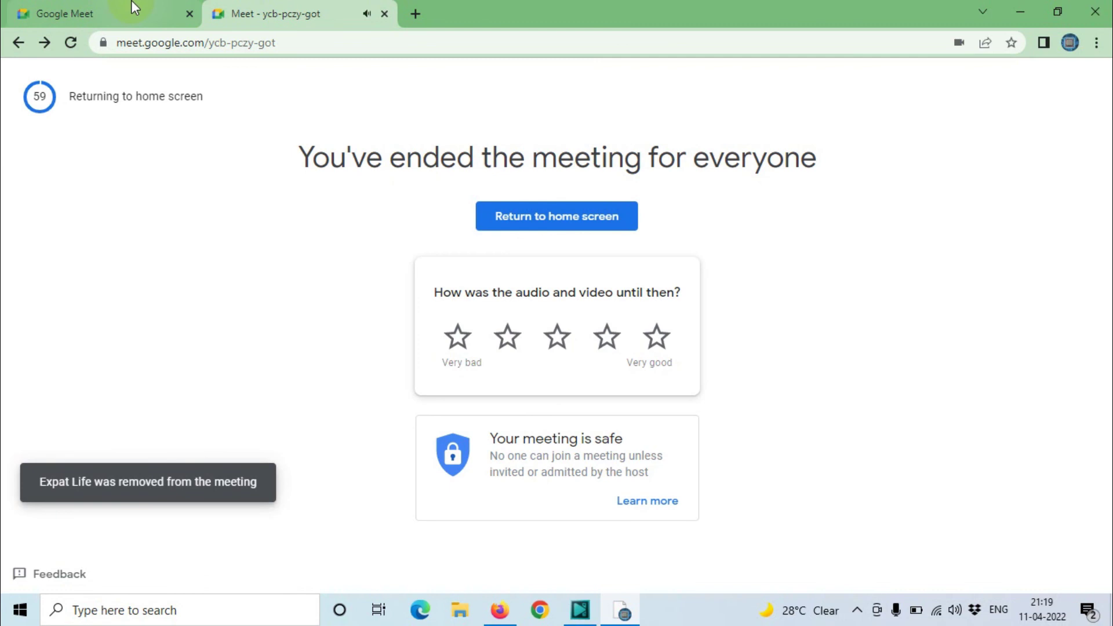
pyautogui.click(134, 9)
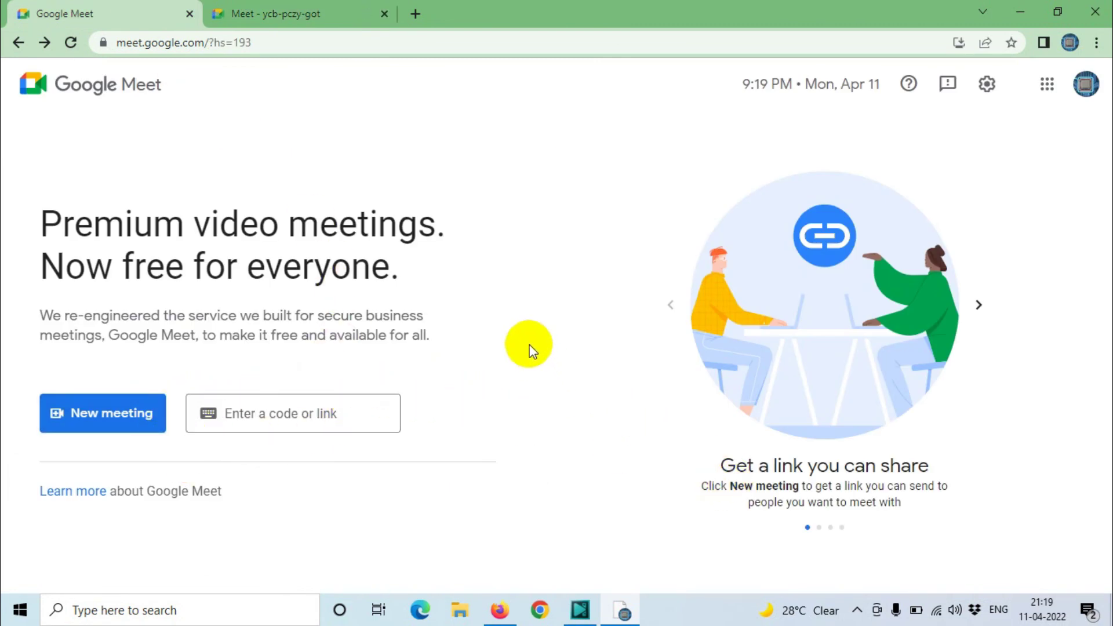
pyautogui.click(350, 11)
pyautogui.click(383, 15)
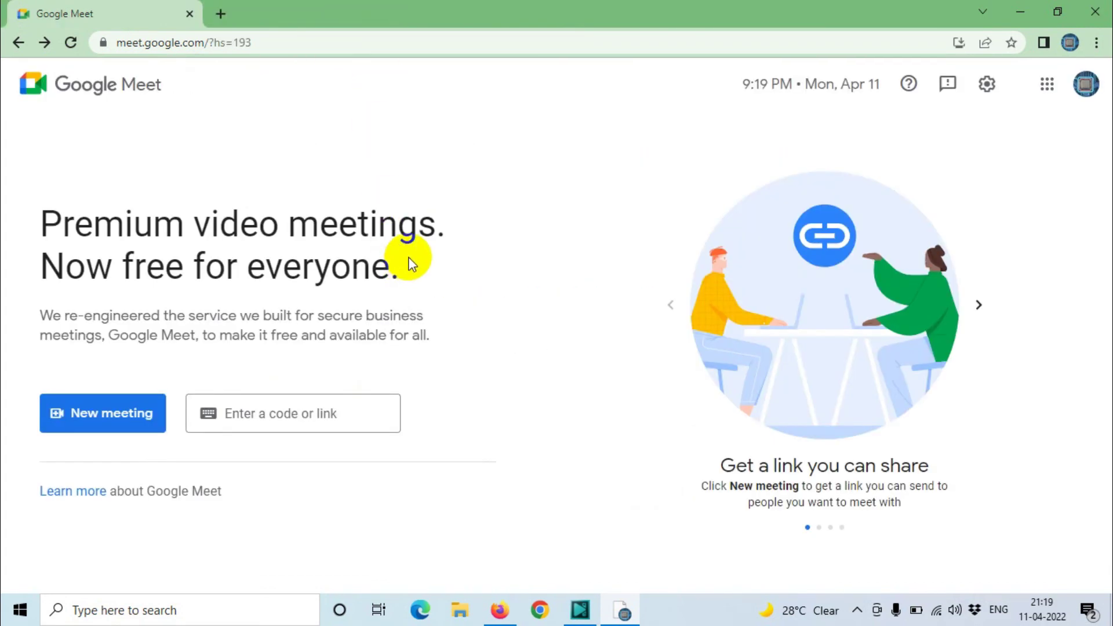